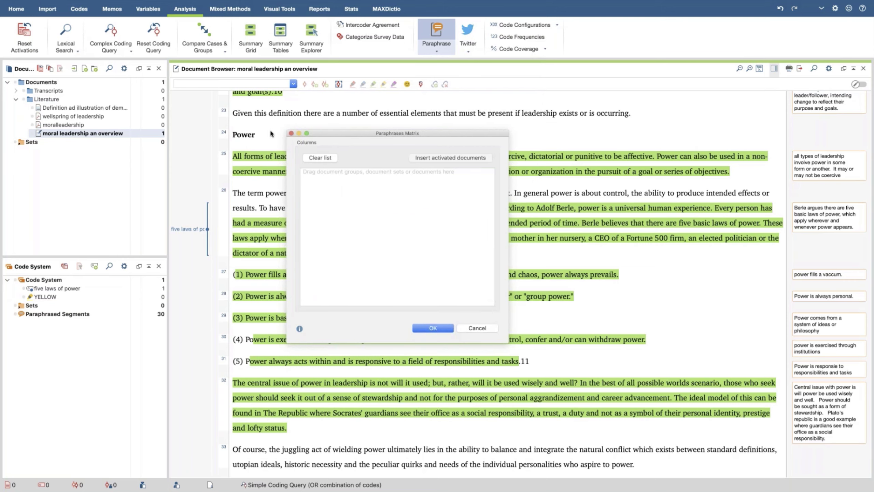
- Generate a Paraphrases Matrix with the document "moral leadership an overview" as its only column
left_click_drag(54, 133, 329, 205)
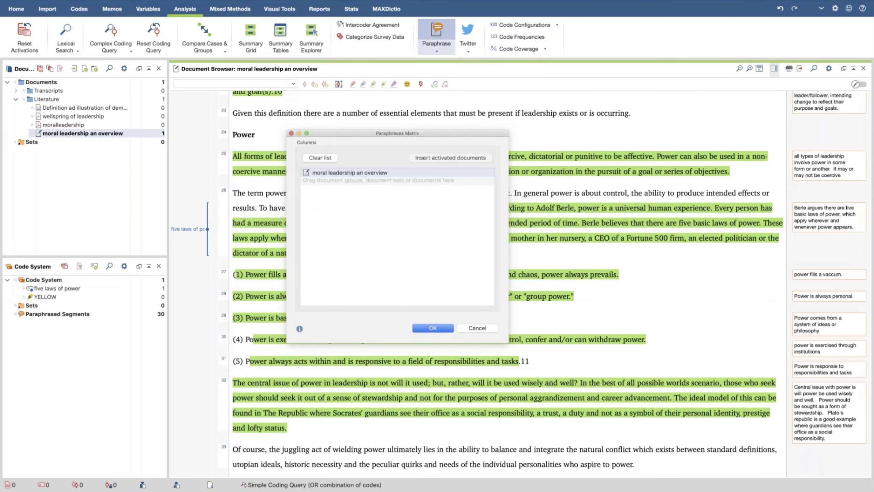
key("Return")
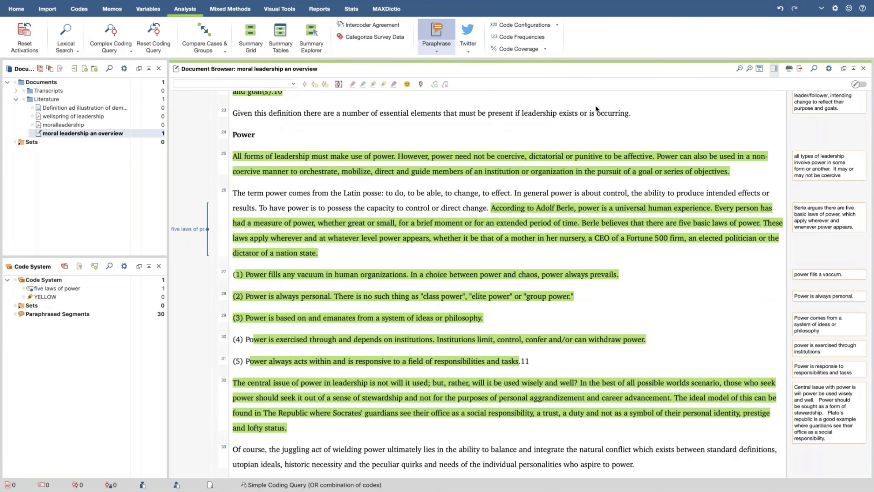
left_click(435, 49)
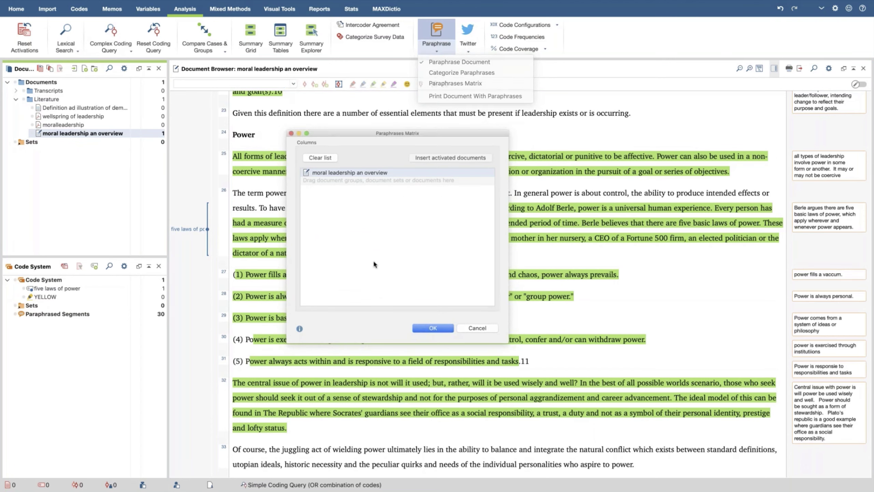
left_click(434, 329)
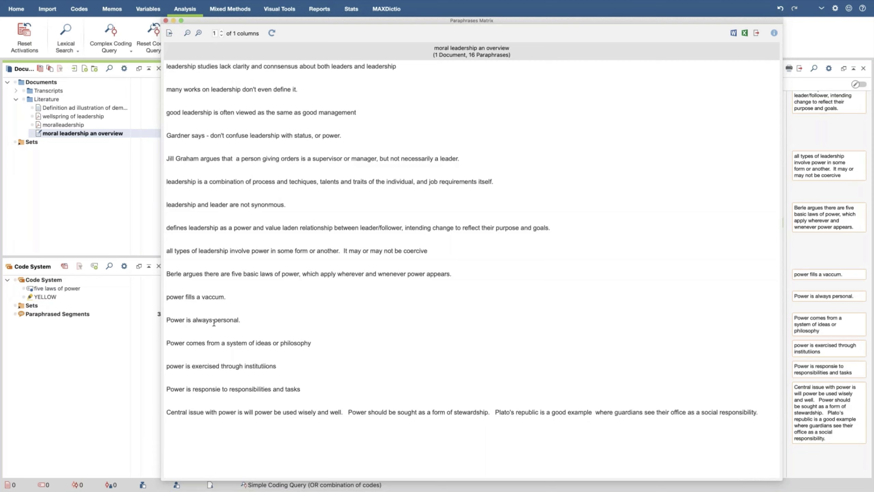
- Look over the paraphrases listed in the matrix, highlighting the ones about leadership and power, and close the matrix
left_click_drag(373, 411, 167, 205)
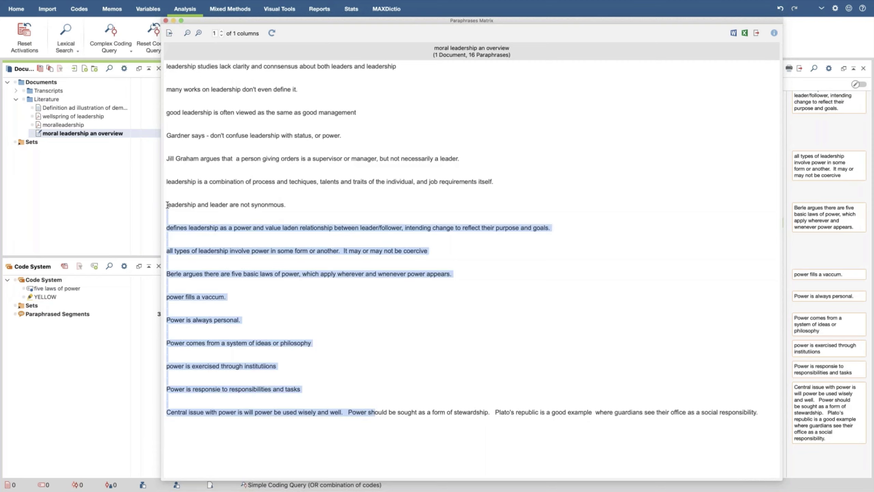
left_click_drag(172, 268, 191, 451)
left_click(193, 451)
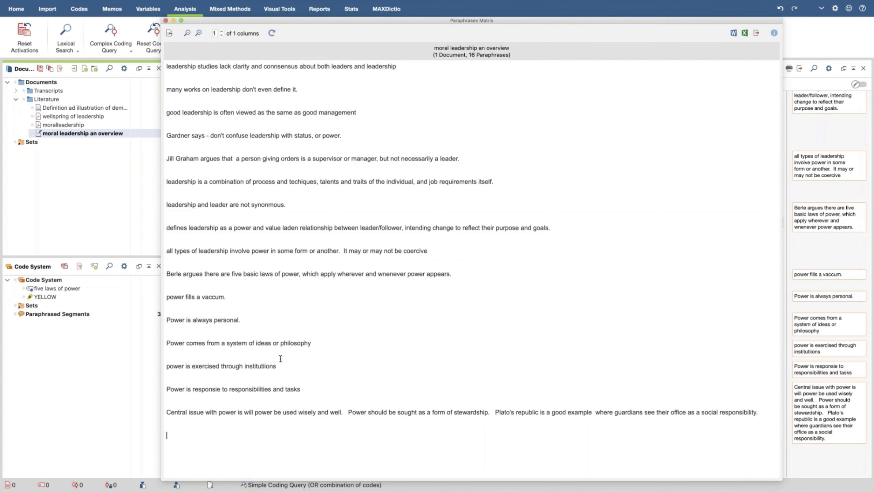
left_click(166, 21)
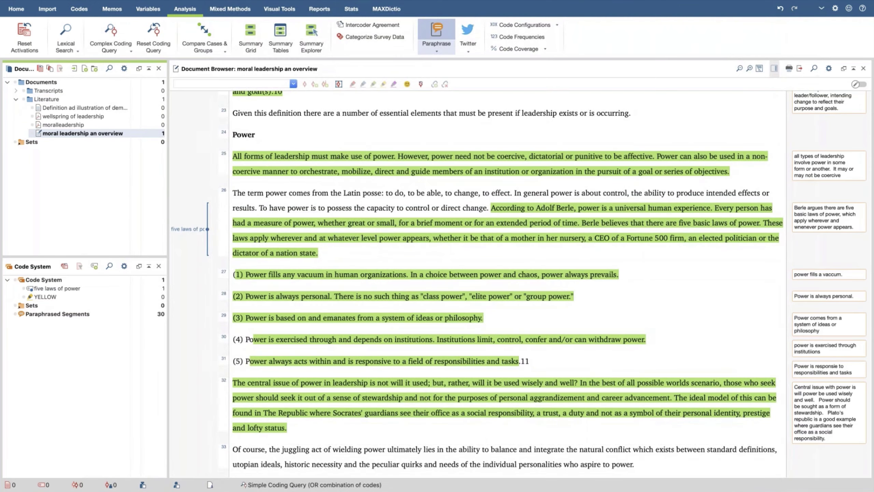
- Open Categorize Paraphrases and look through the full list of paraphrases and their assigned codes
left_click(439, 45)
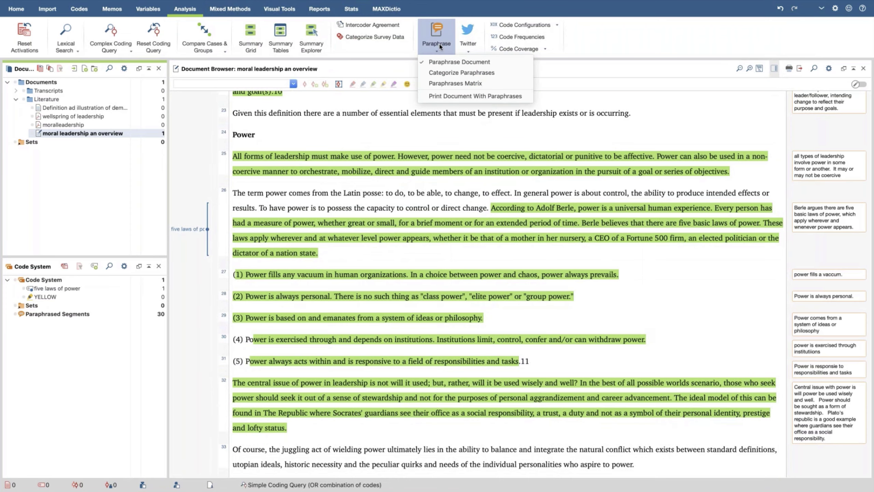
left_click(461, 73)
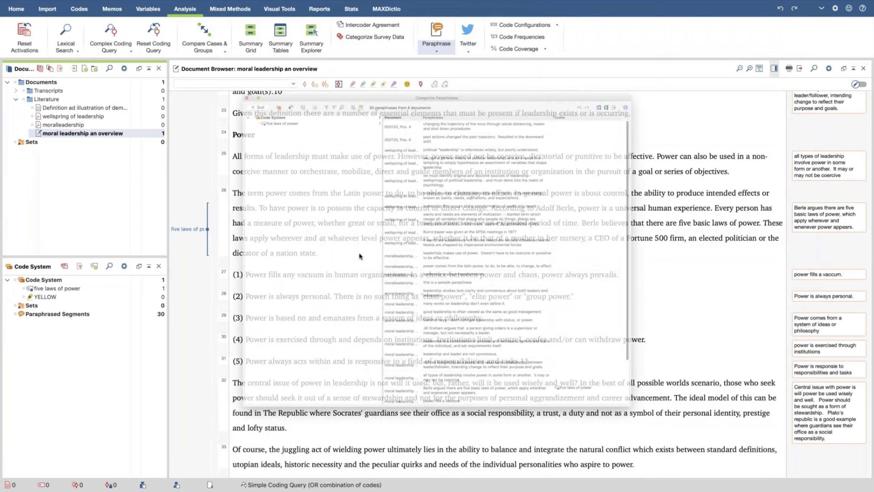
scroll(455, 244, "down", 5)
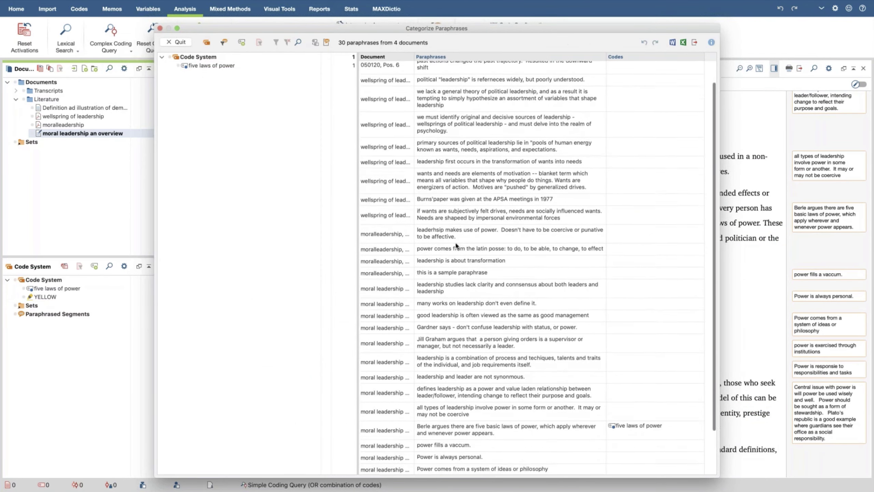
scroll(456, 244, "up", 5)
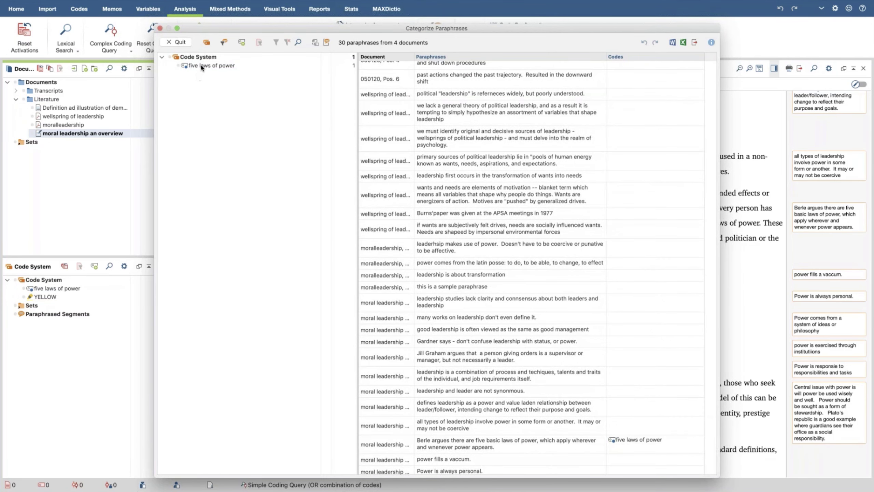
scroll(490, 175, "up", 1)
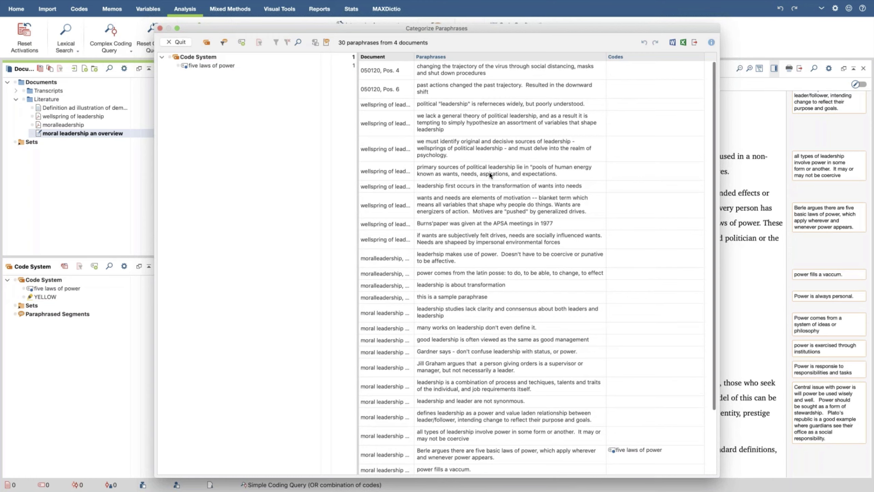
scroll(491, 175, "down", 3)
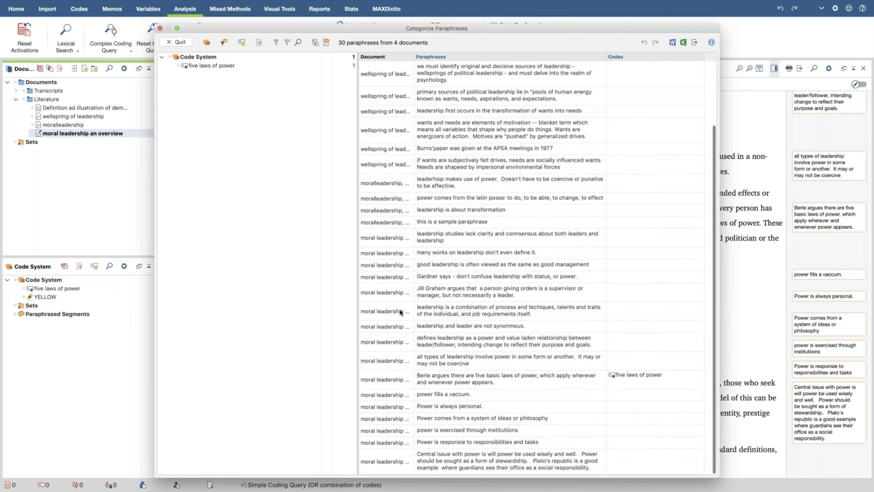
- Examine several paraphrases of the moral leadership overview with their source passages, ending on the one about power exercised through institutions
left_click(441, 295)
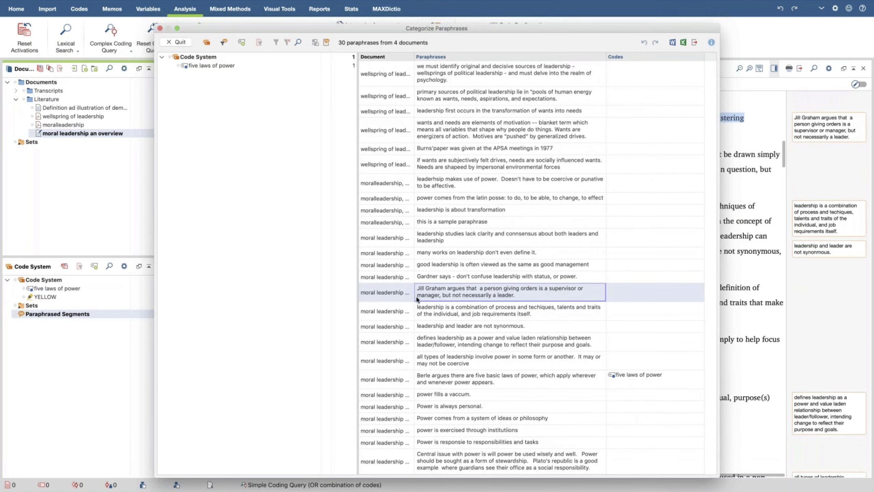
left_click(453, 313)
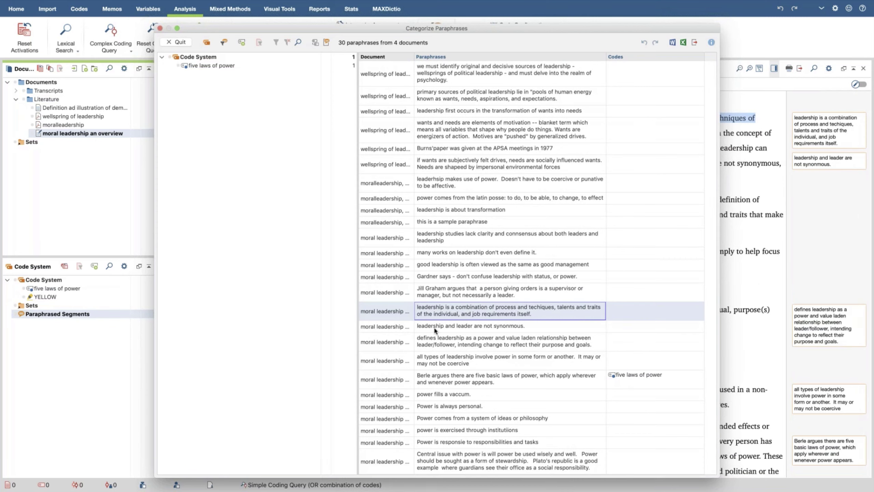
left_click(437, 331)
left_click(502, 345)
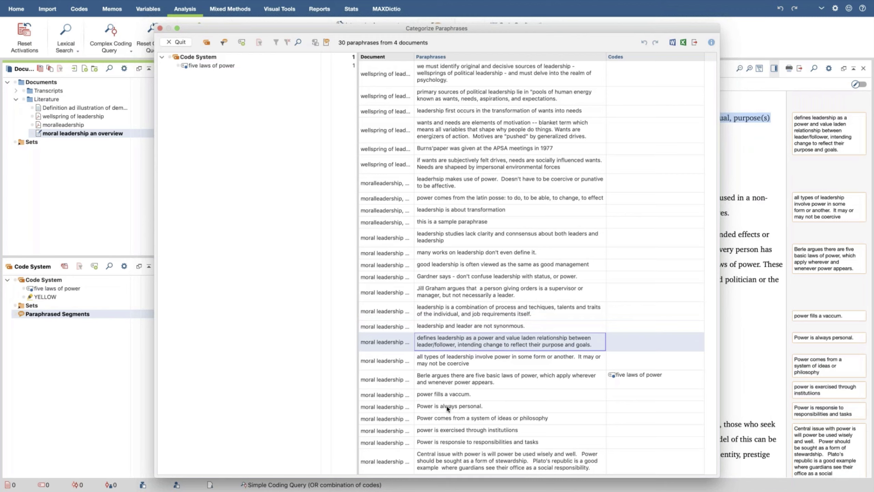
left_click(468, 434)
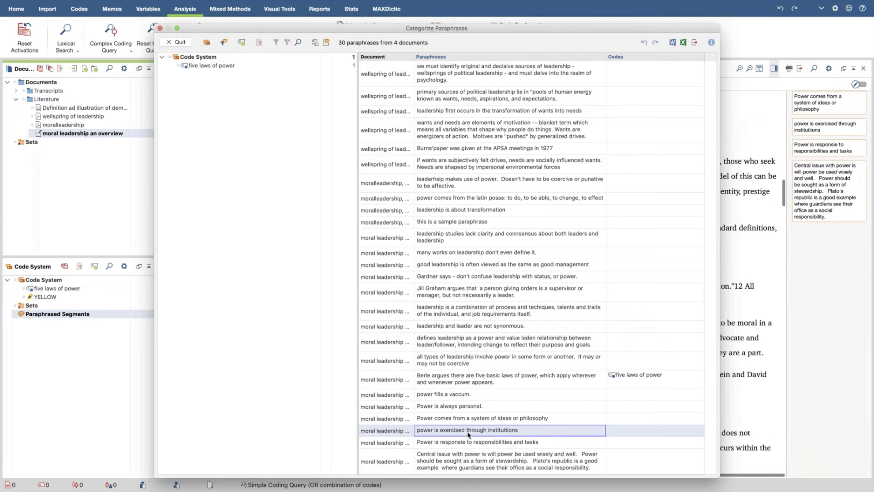
right_click(489, 431)
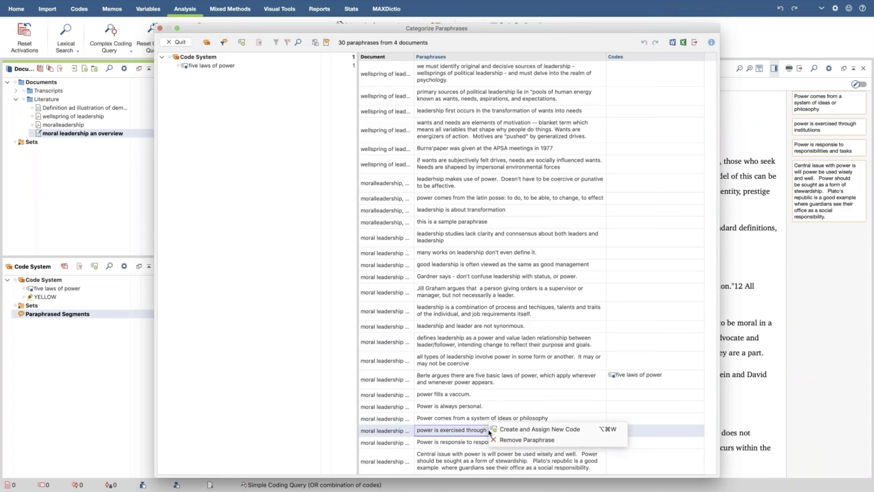
left_click(524, 431)
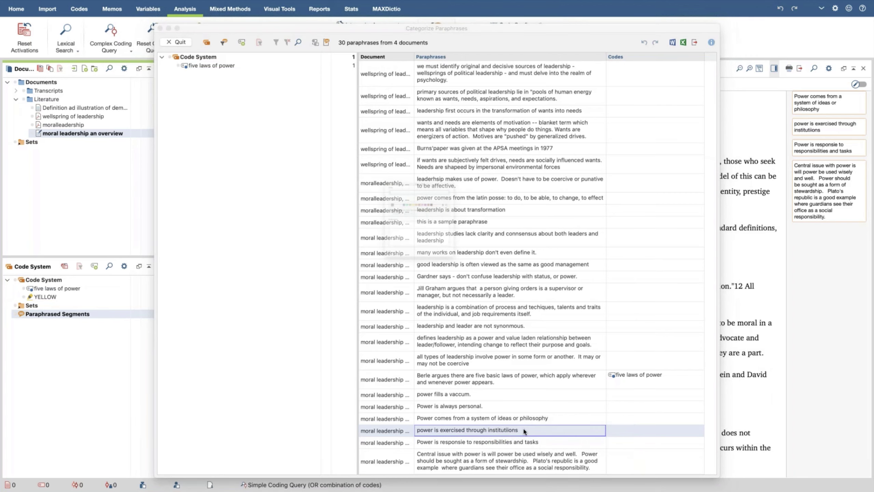
left_click(386, 249)
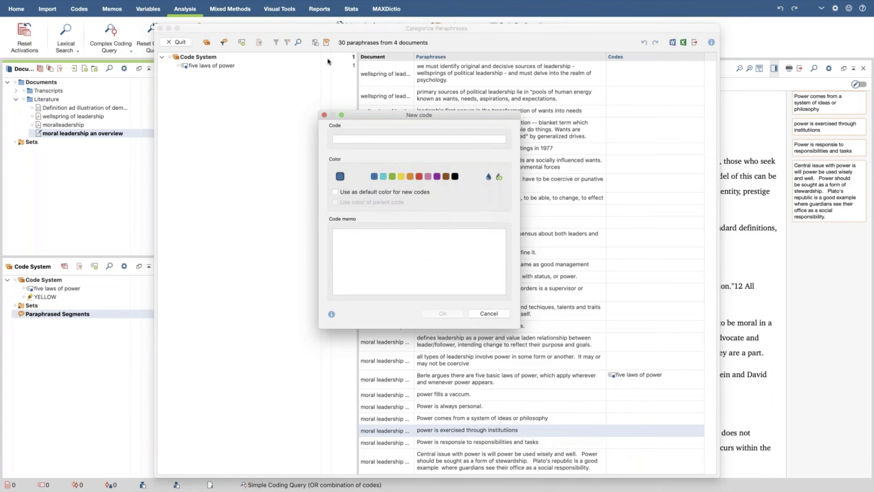
left_click(374, 139)
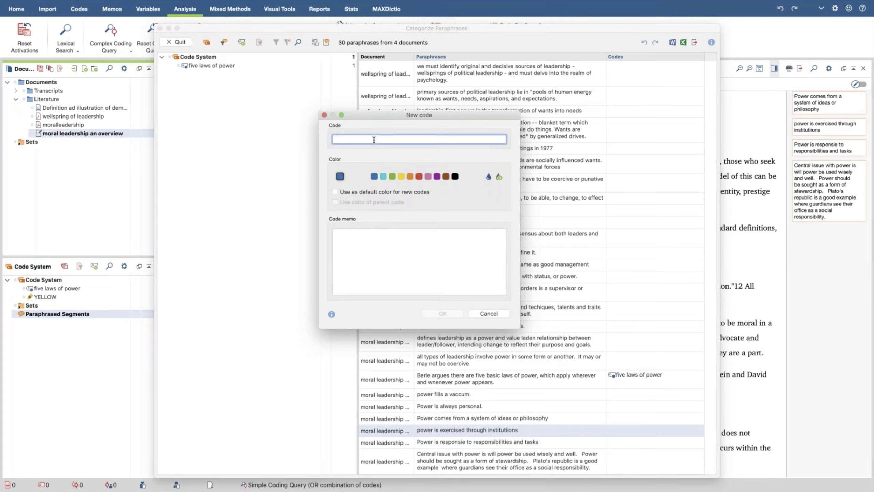
type("Institutiona")
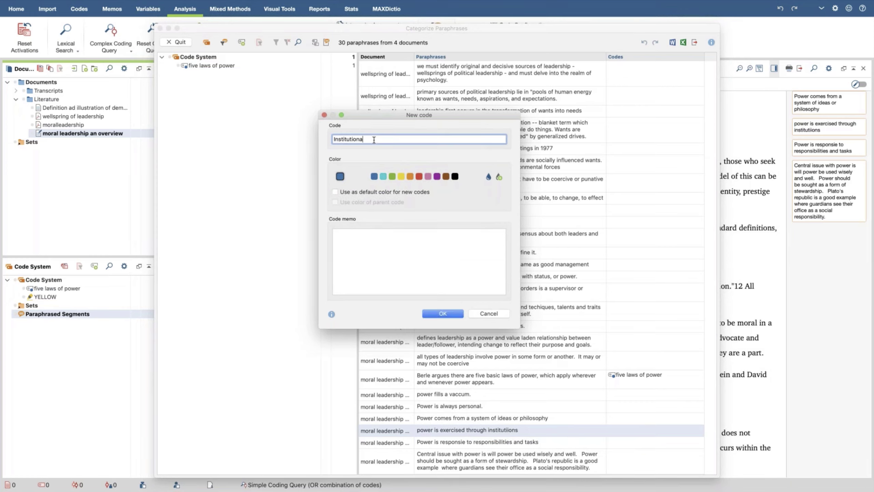
type("l power")
left_click(401, 247)
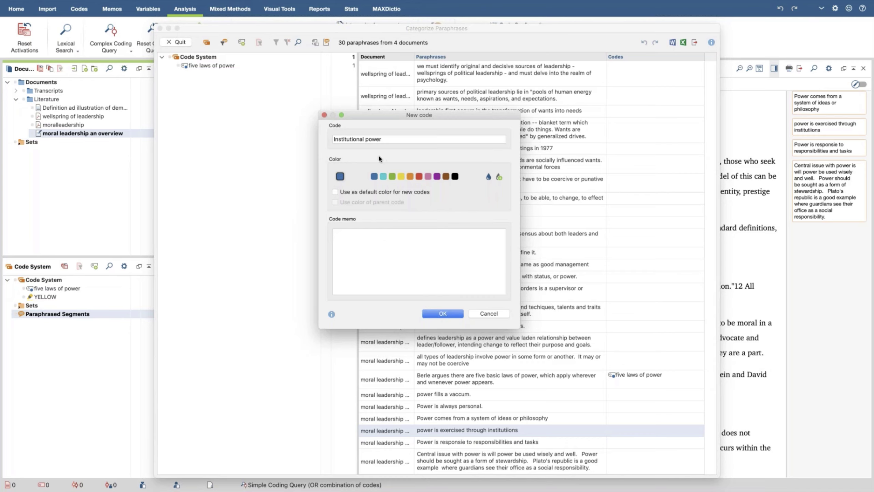
left_click(488, 313)
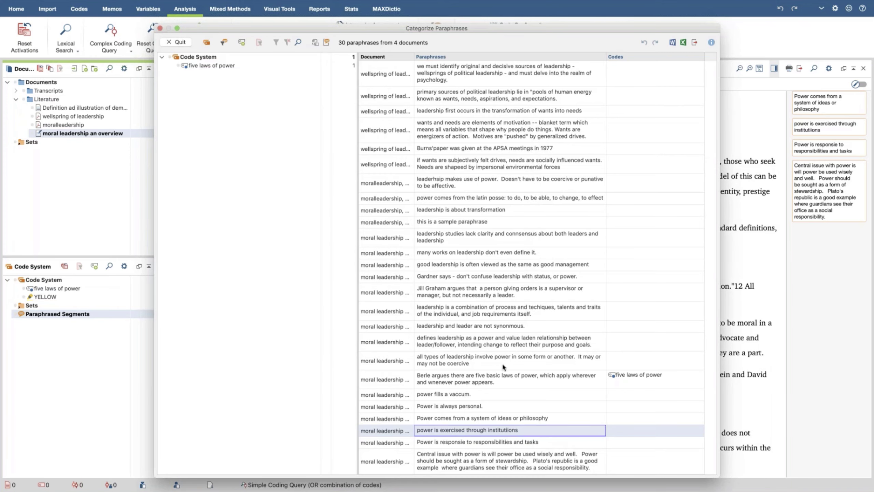
- Copy the full text of the paraphrase about power being exercised through institutions
left_click(512, 442)
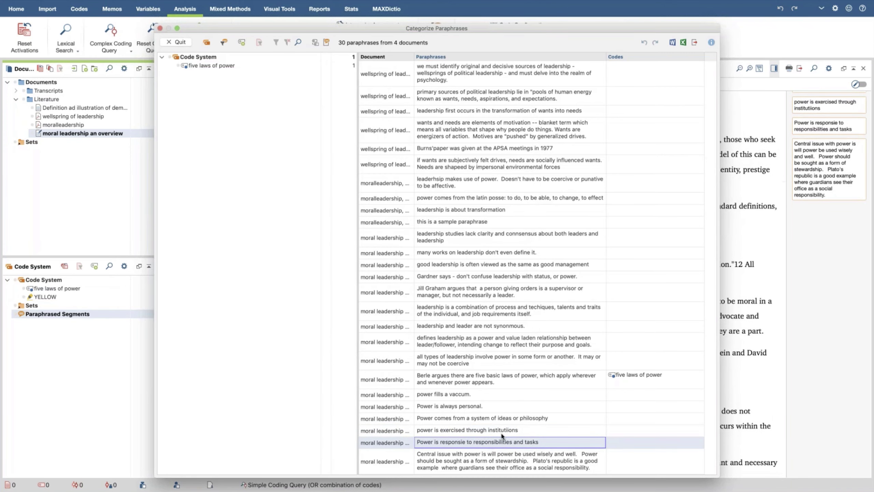
left_click(502, 435)
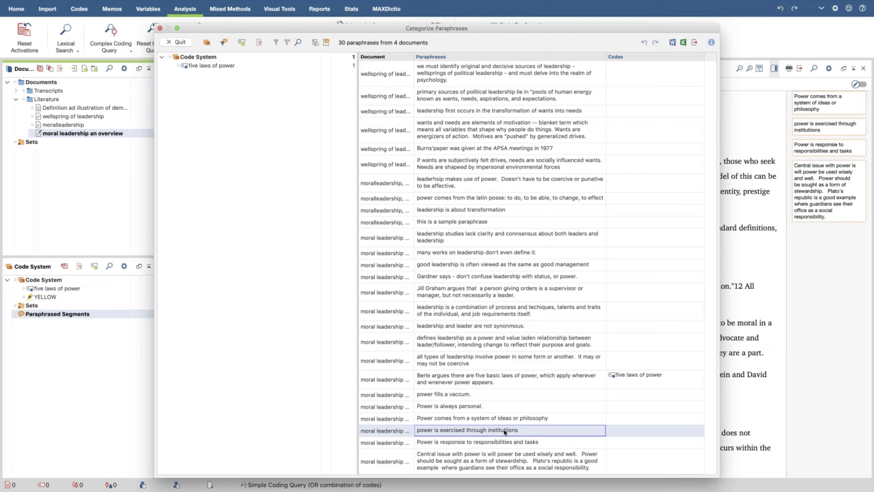
left_click(505, 431)
left_click_drag(519, 429, 412, 420)
key("super+c")
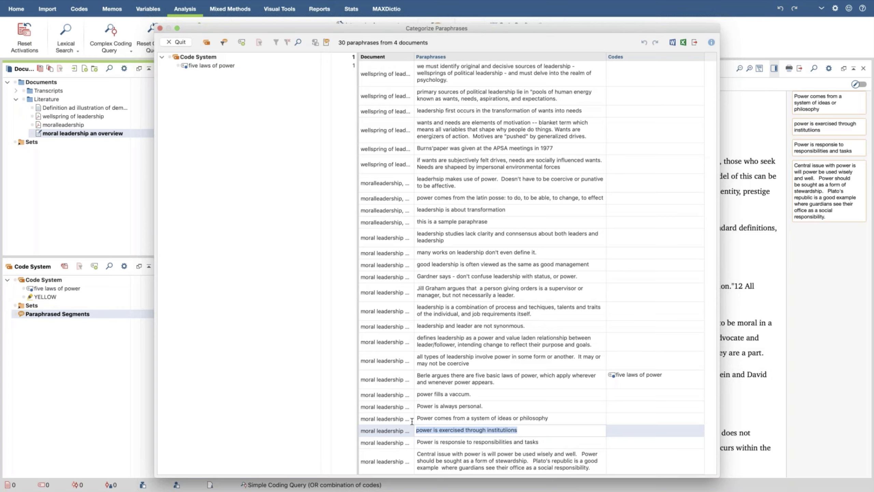
left_click(403, 429)
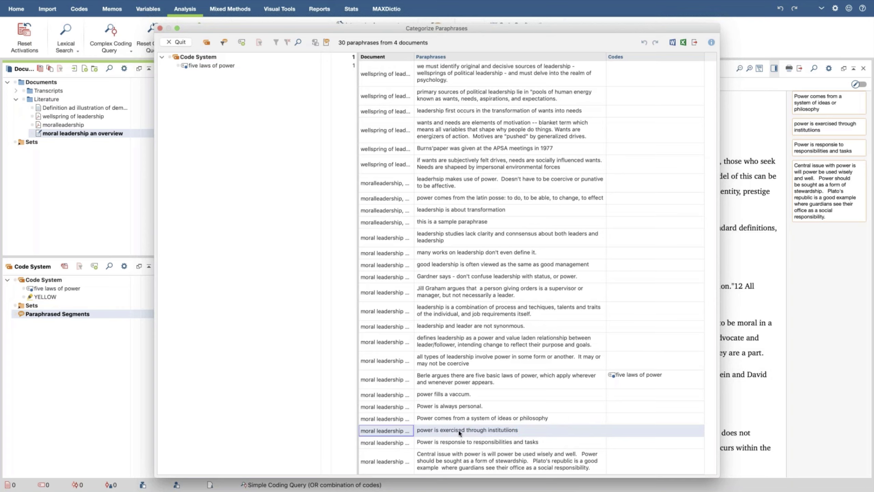
- Create and assign a new code "institutional power" to that paraphrase, with the copied paraphrase text as its code memo, and select the code
left_click(483, 432)
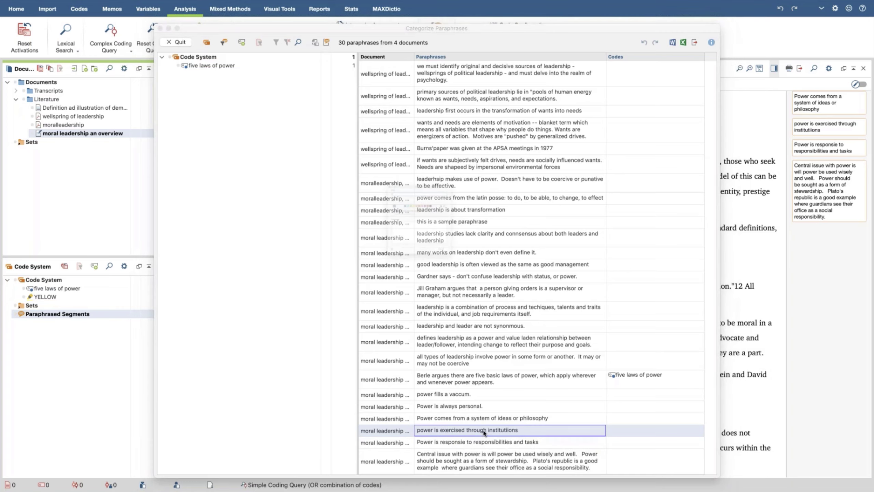
left_click(367, 253)
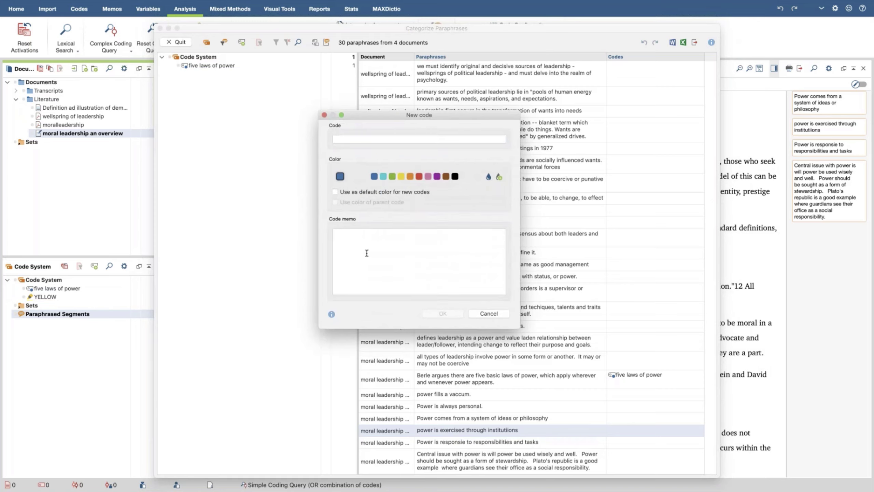
key("super+v")
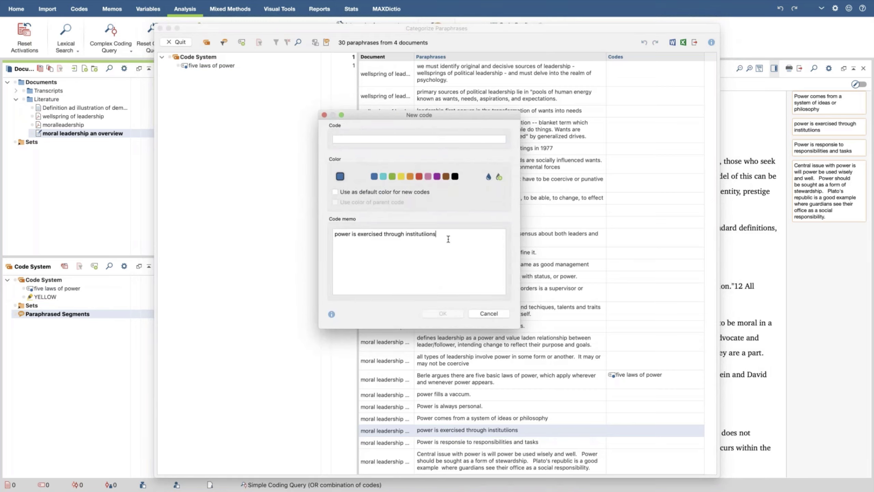
left_click(356, 138)
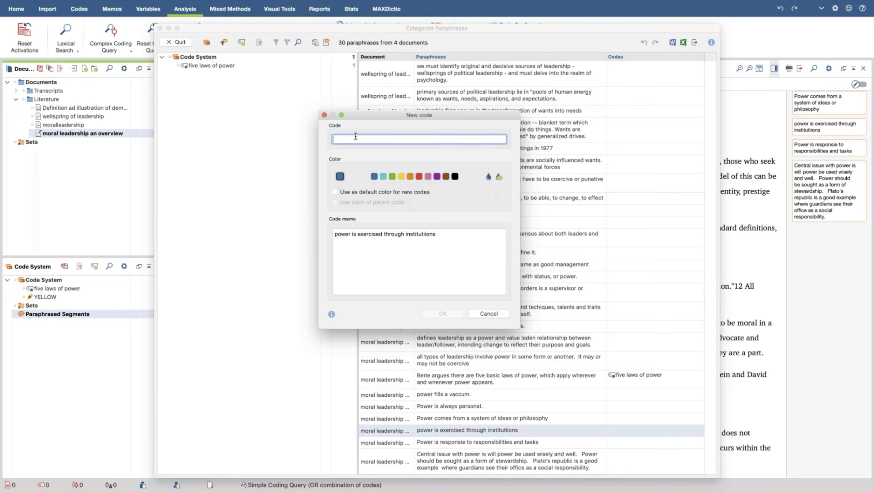
type("institutio")
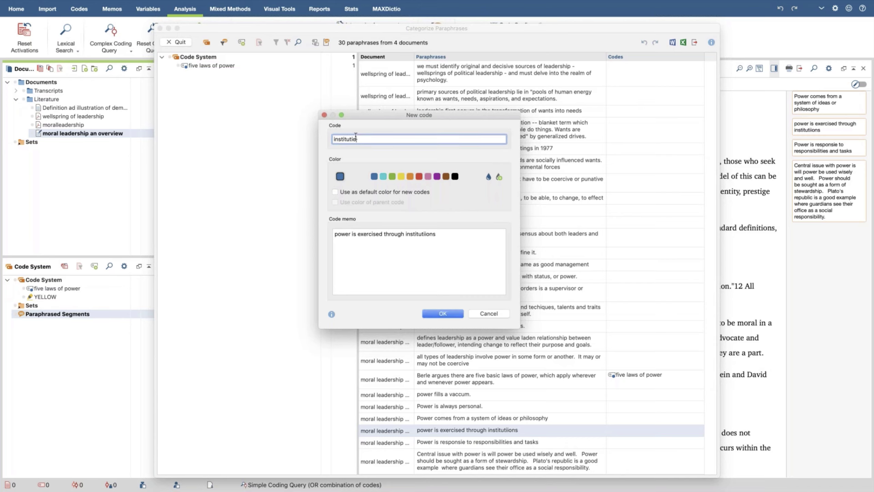
type("nal power")
left_click(442, 313)
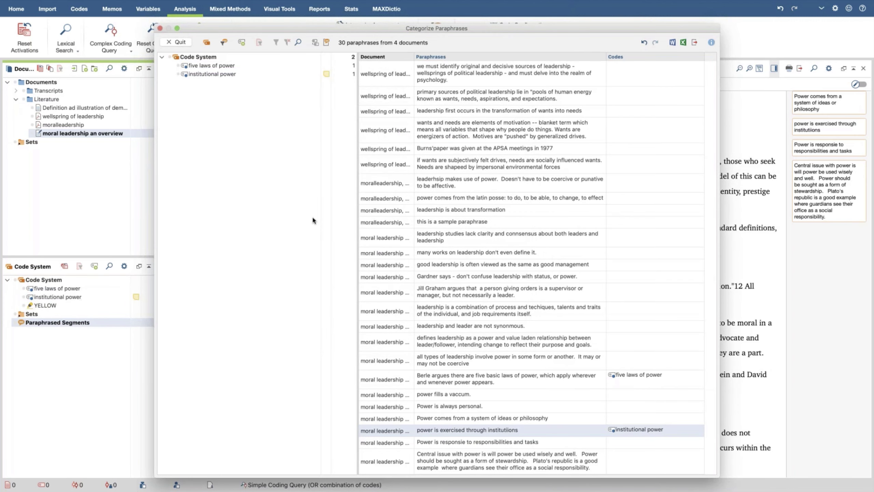
left_click(208, 73)
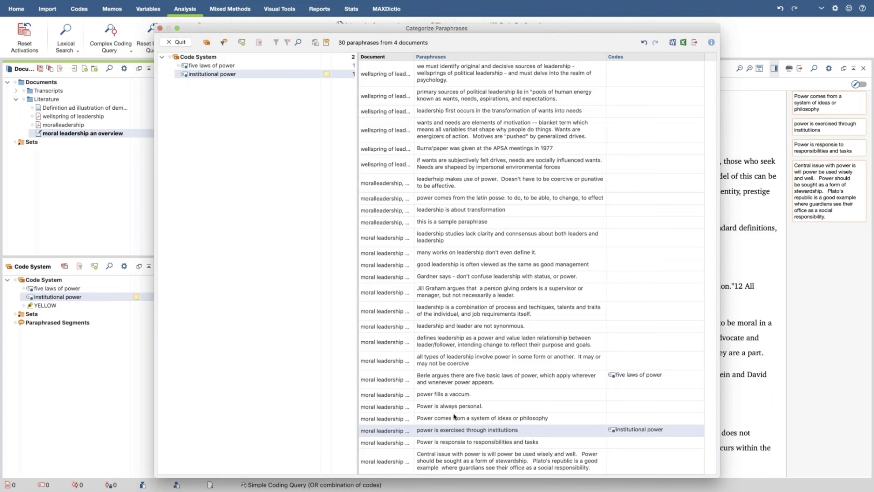
- Move the paraphrase about leadership and leader not being synonymous below the one defining leadership as a power and value laden relationship
scroll(453, 391, "up", 3)
scroll(453, 391, "down", 3)
left_click_drag(436, 329, 464, 338)
left_click(454, 291)
scroll(478, 207, "up", 3)
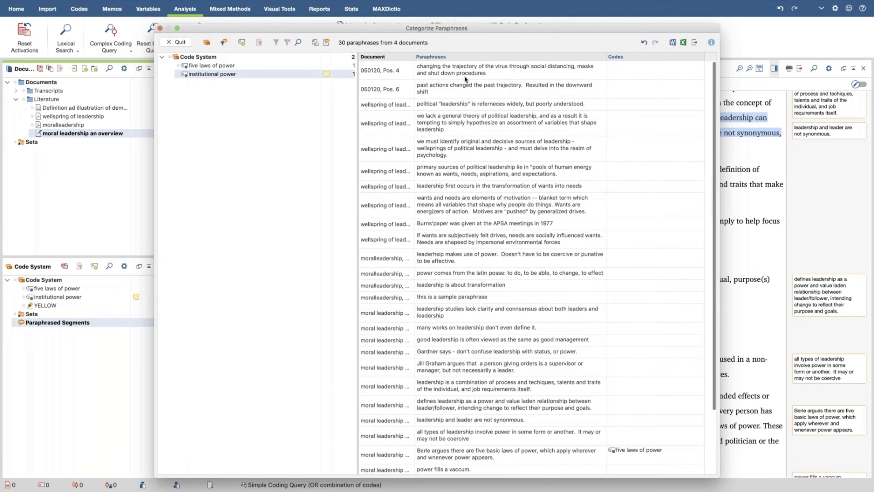
- Move the paraphrase about changing the virus trajectory below the one on political "leadership", and quit Categorize Paraphrases
left_click_drag(441, 70, 472, 99)
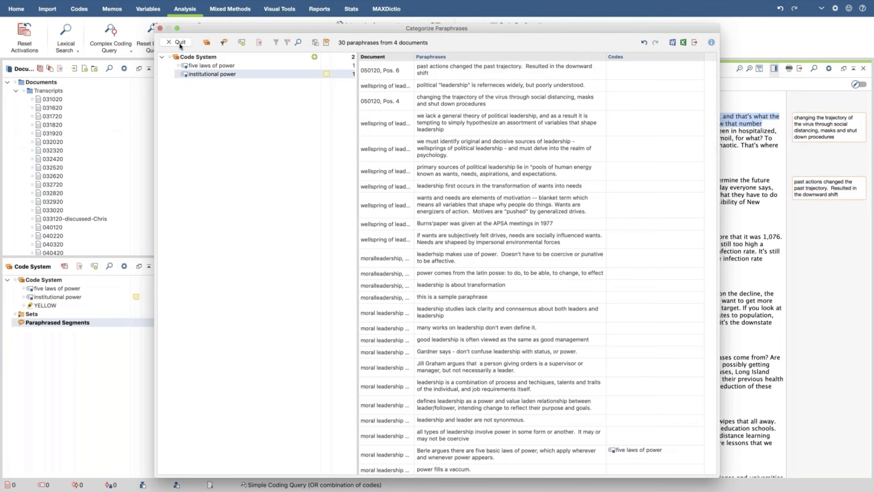
left_click_drag(375, 29, 430, 24)
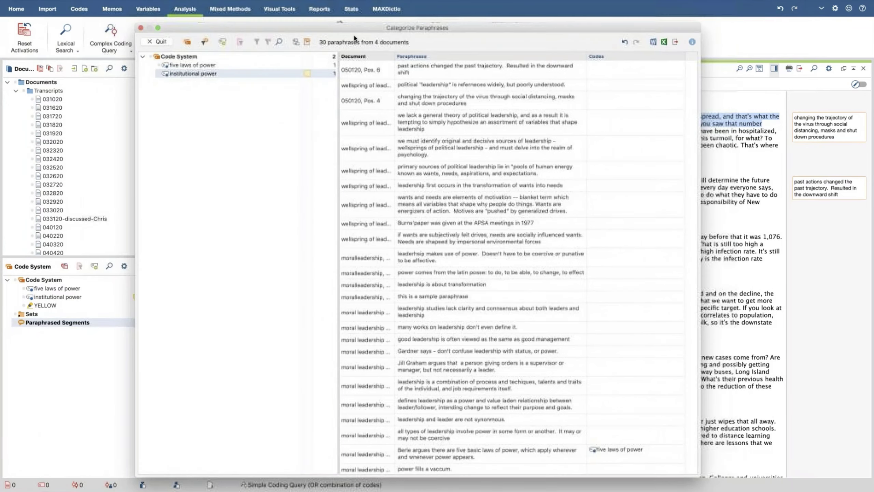
left_click(157, 42)
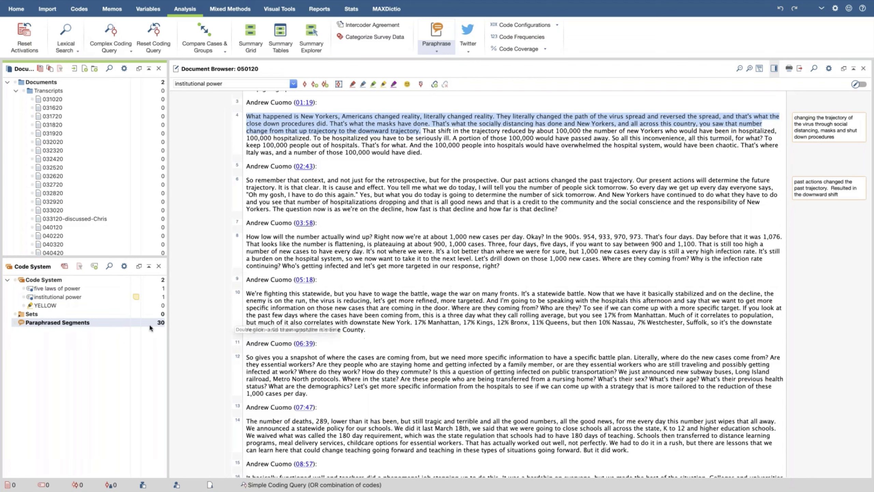
- Open the overview of all paraphrased segments, look through its rows and columns, and close it
left_click(59, 325)
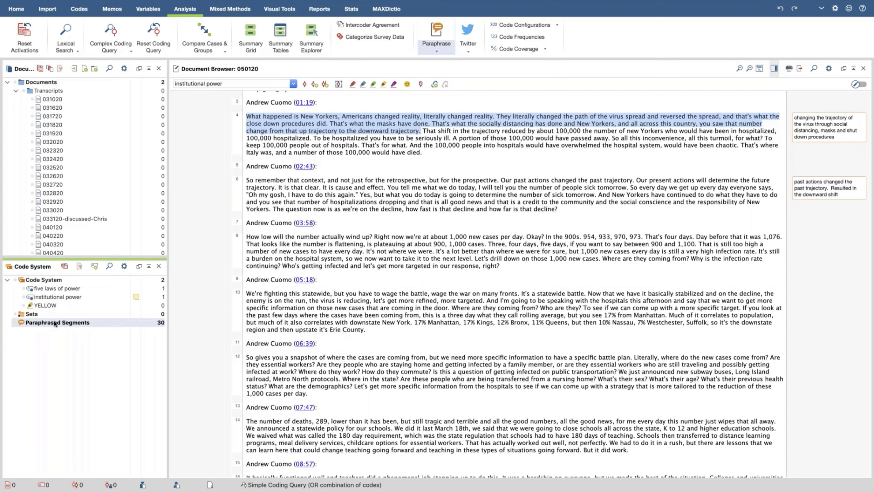
double_click(56, 323)
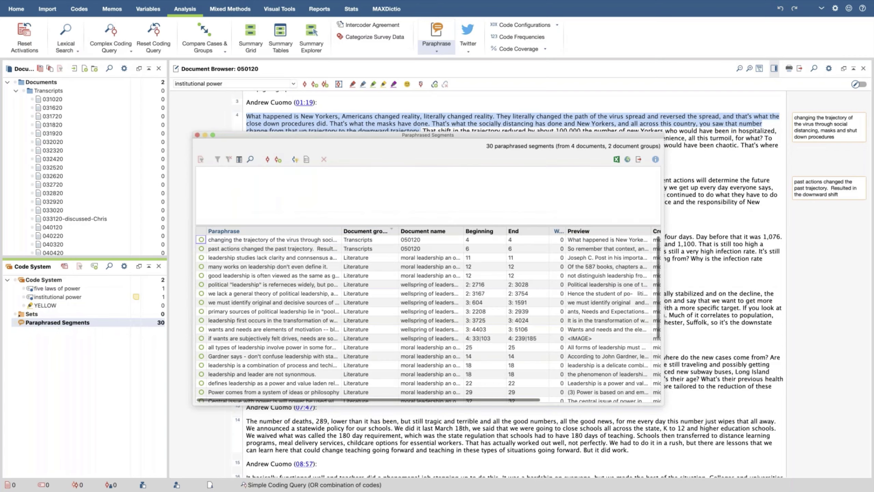
scroll(426, 293, "down", 6)
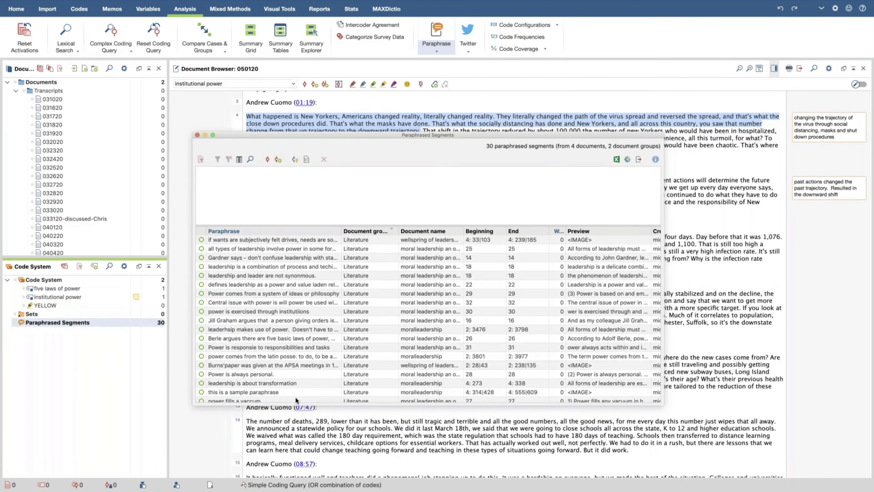
scroll(279, 329, "up", 6)
scroll(279, 329, "right", 4)
scroll(278, 328, "down", 4)
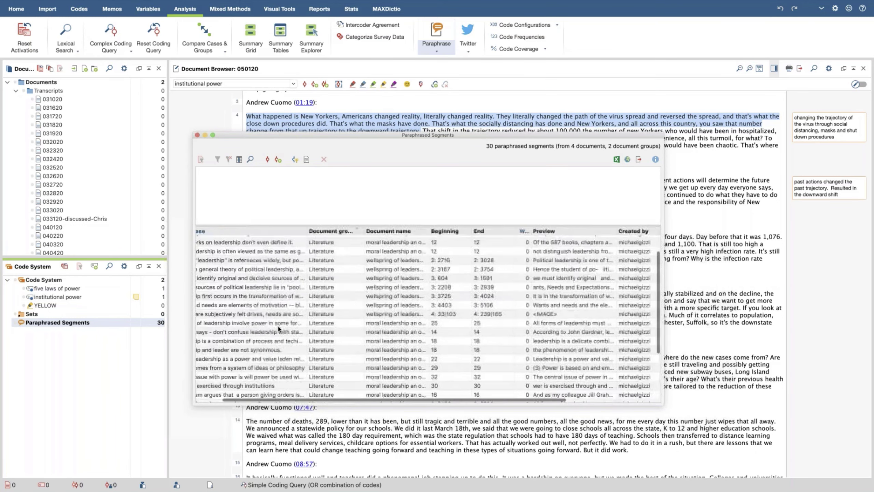
scroll(278, 328, "left", 4)
scroll(278, 329, "up", 1)
scroll(279, 329, "up", 5)
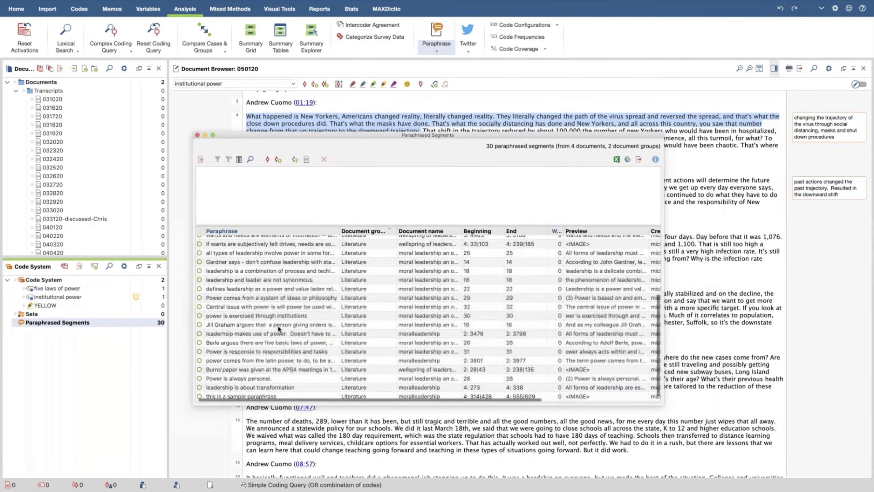
left_click(198, 135)
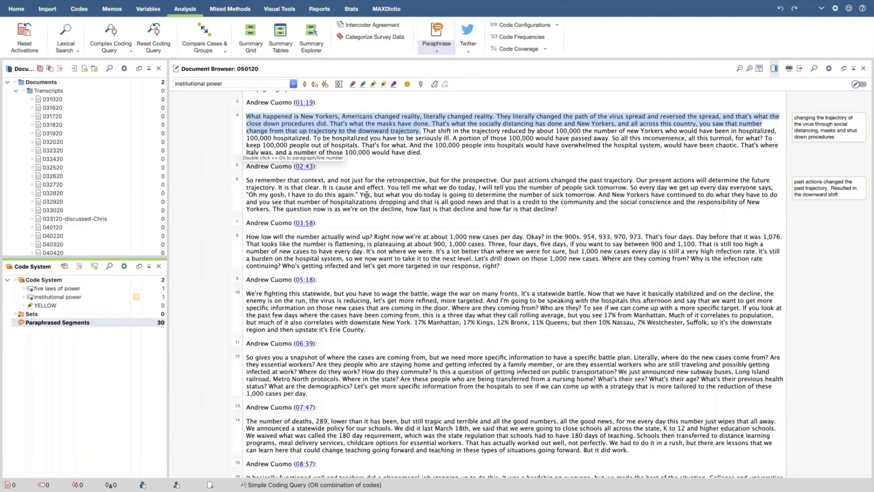
- Code all of paragraph 8 in document 050120, on the daily new case figures, with a new code "number of cases"
scroll(366, 194, "up", 3)
scroll(367, 297, "down", 2)
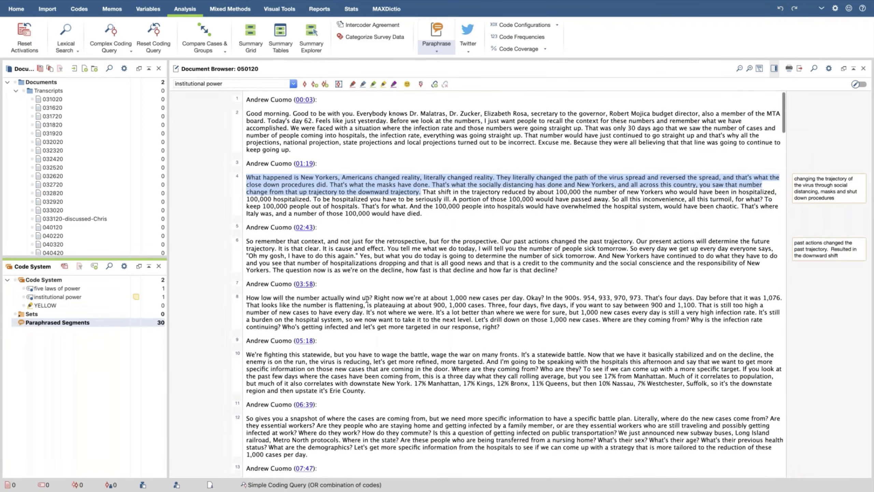
scroll(367, 298, "down", 2)
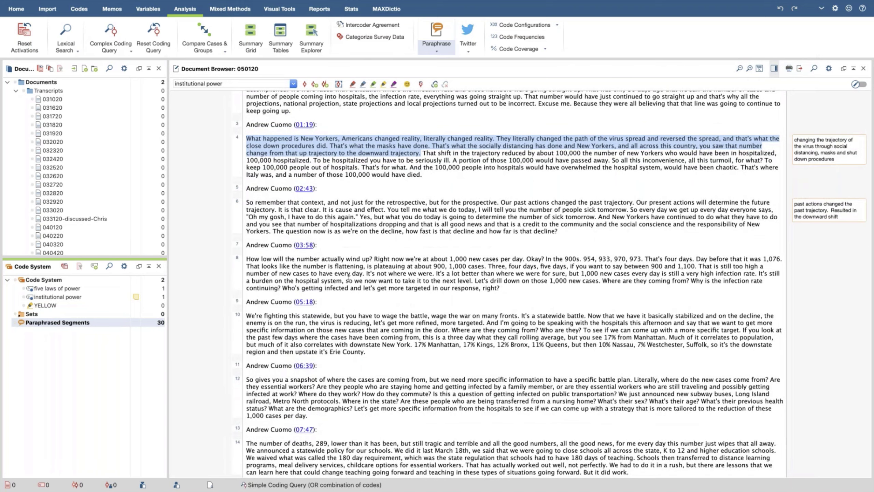
left_click_drag(247, 259, 549, 290)
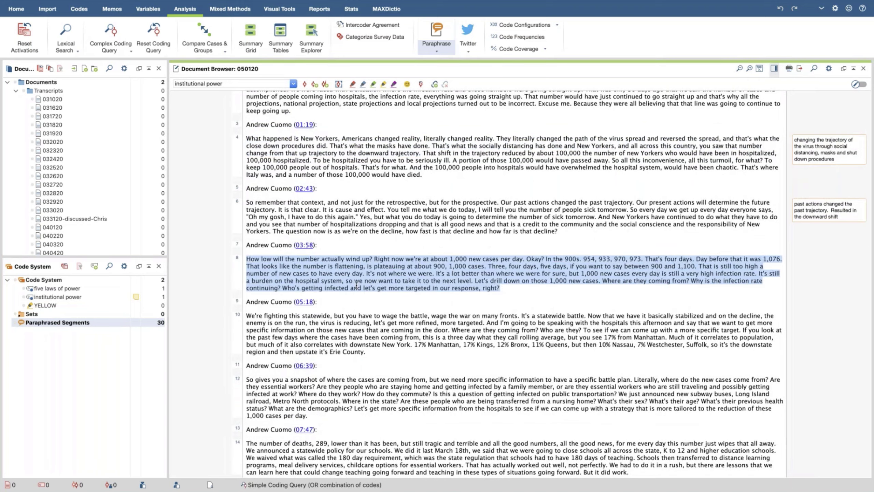
right_click(257, 263)
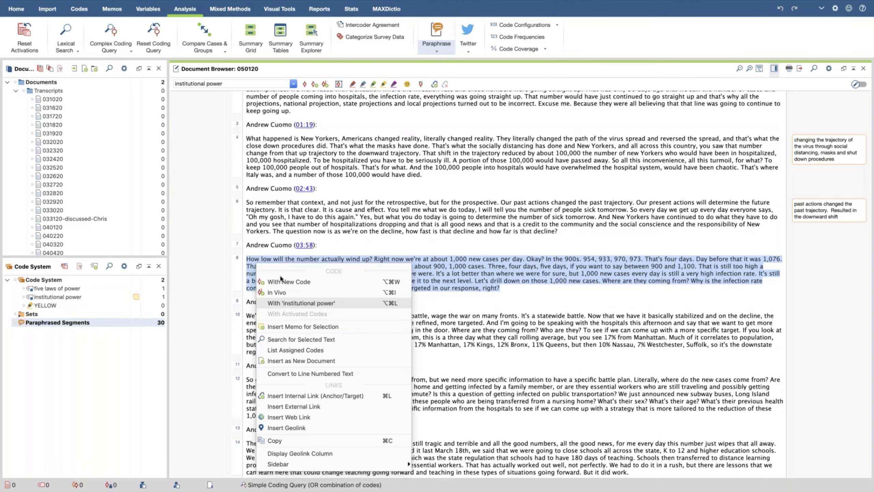
left_click(289, 281)
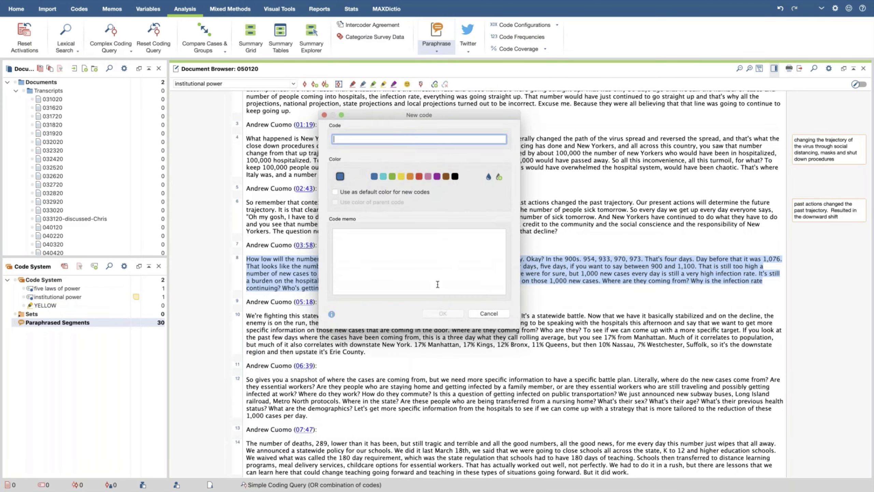
type("num")
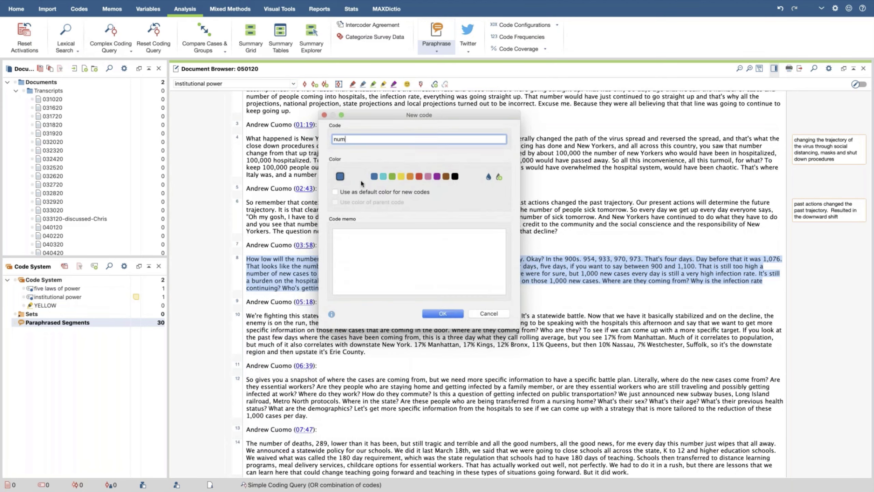
type("ber of cases")
left_click(443, 313)
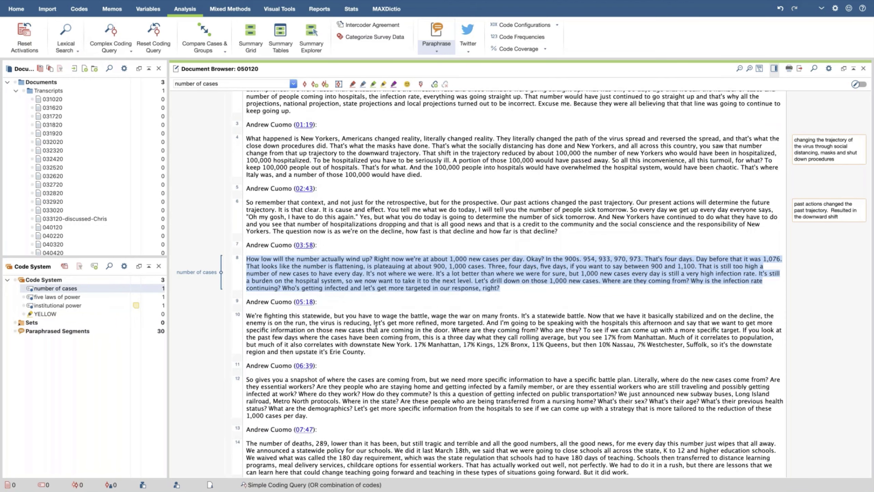
- Add the comment "May 1, 1,000 new cases a day" to the "number of cases" coded segment
double_click(195, 275)
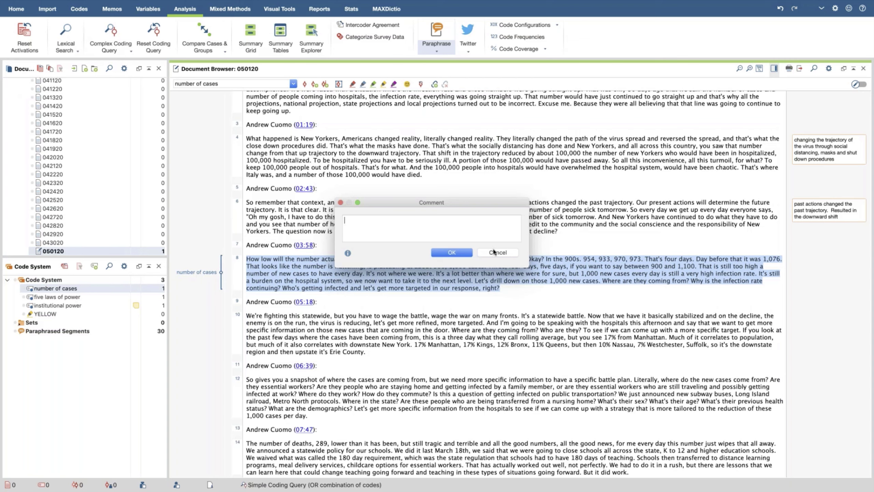
left_click(451, 252)
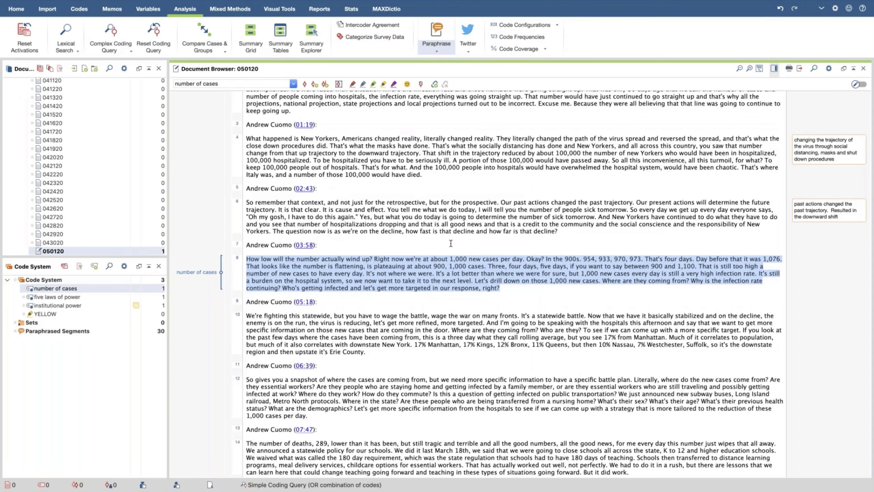
double_click(196, 274)
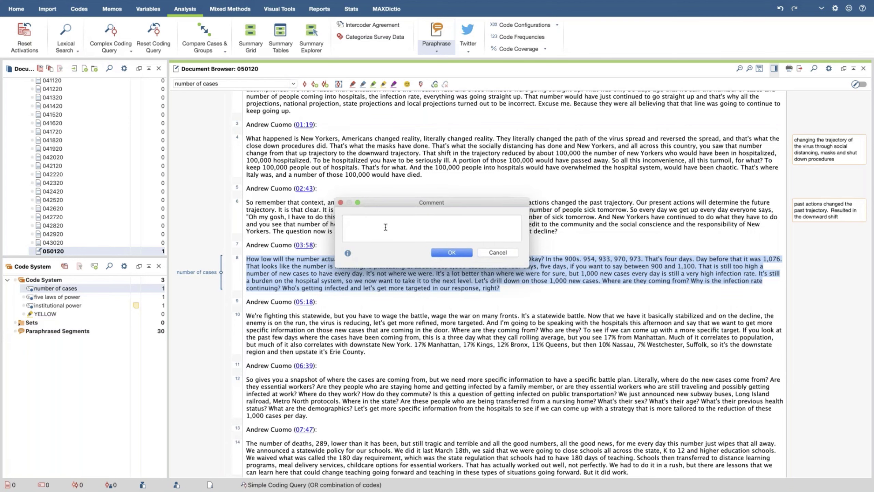
left_click_drag(428, 206, 422, 320)
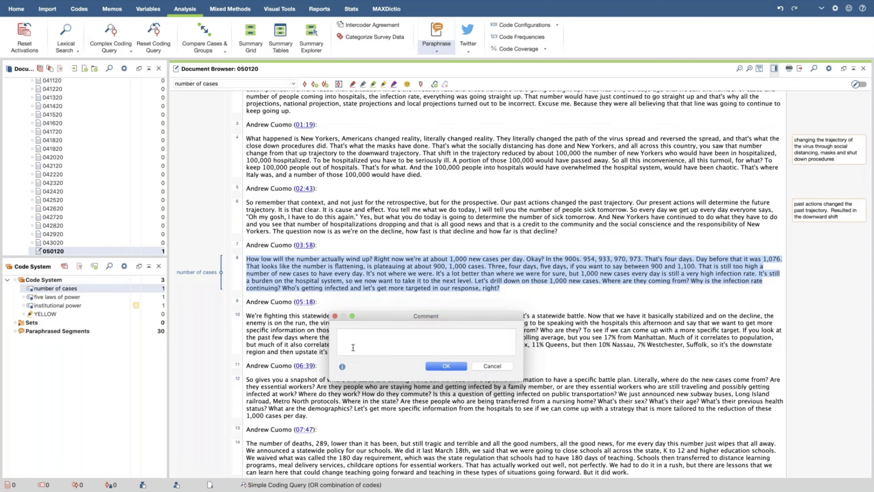
type("My 1,")
key("BackSpace")
key("BackSpace")
type("ay 1, 1000")
key("BackSpace")
key("BackSpace")
key("BackSpace")
key("BackSpace")
type(",000 new cases a day")
left_click(446, 365)
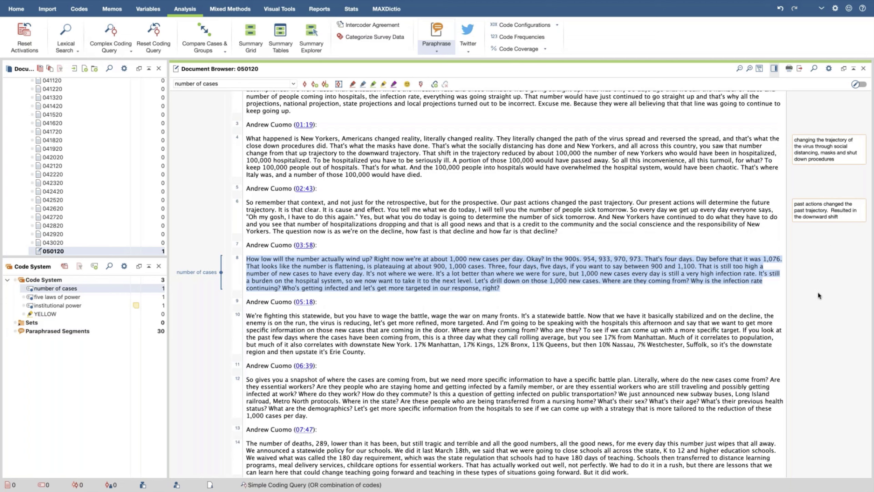
- Switch the document's sidebar from paraphrases to comments and clear the text selection
right_click(828, 248)
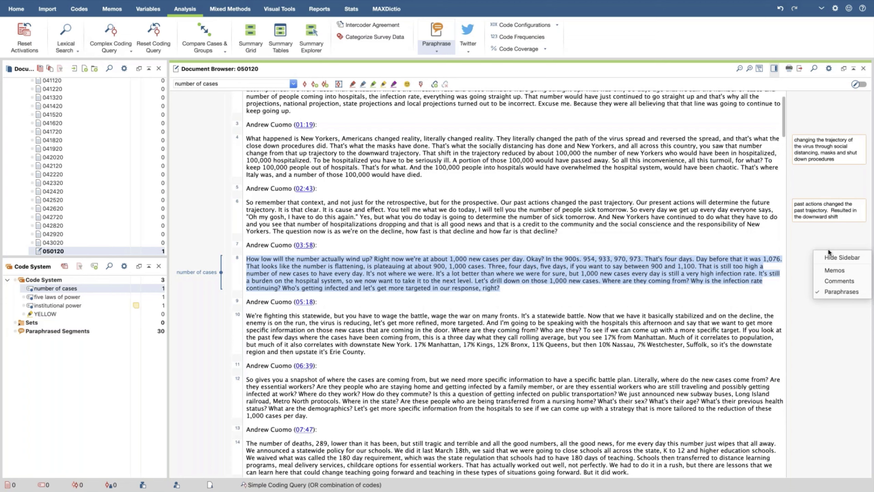
left_click(830, 282)
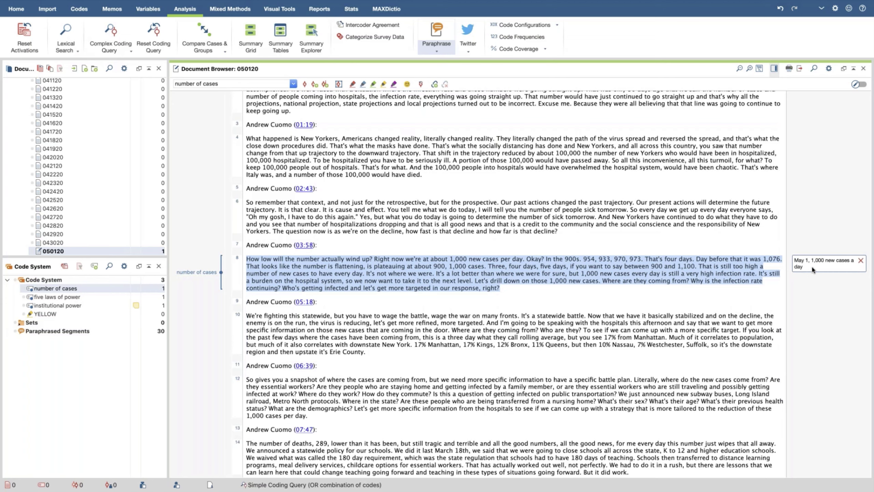
left_click(379, 359)
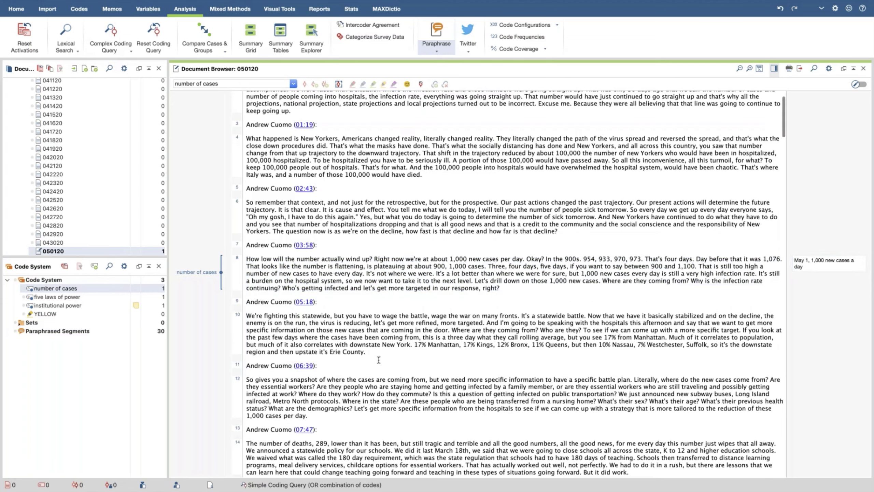